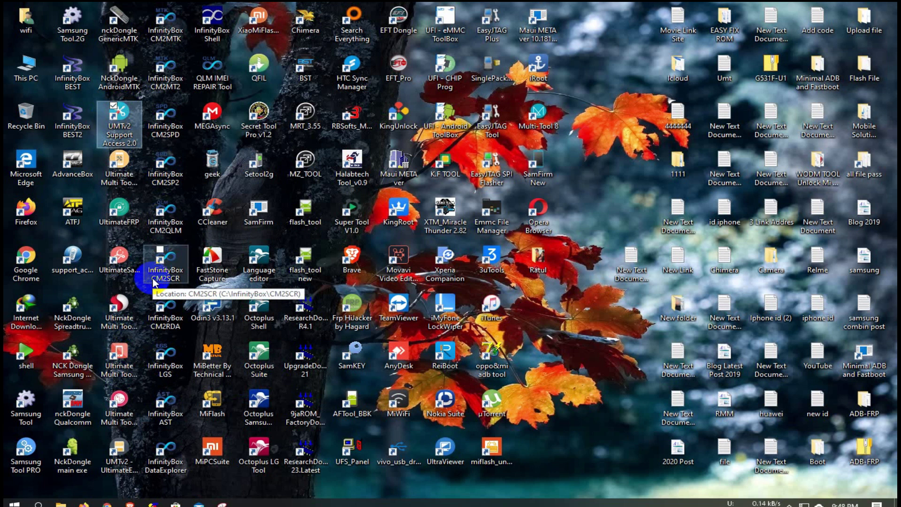
# Open UMTv2 Support Access 2.0 and download UMTv2_UMTPro_UltimateEMMC_v0.2_Setup.exe from the Installers folder
pyautogui.press('Return')
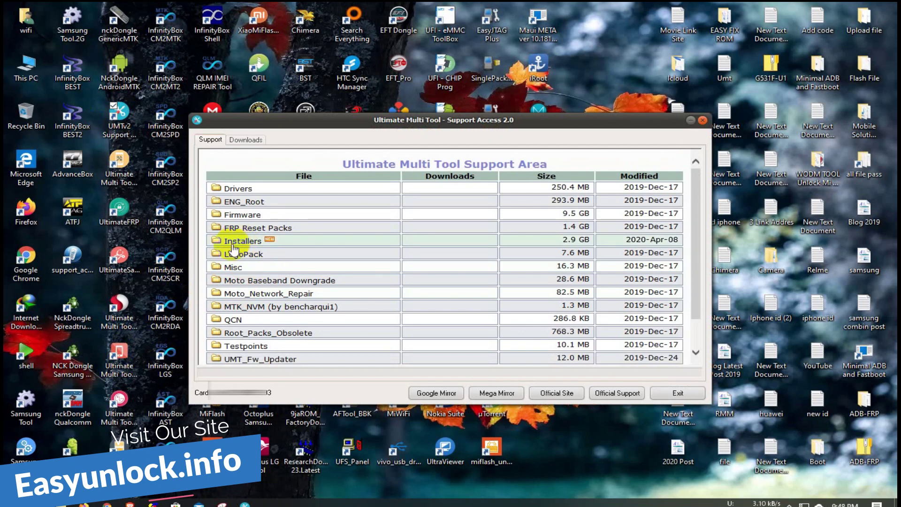
pyautogui.doubleClick(248, 243)
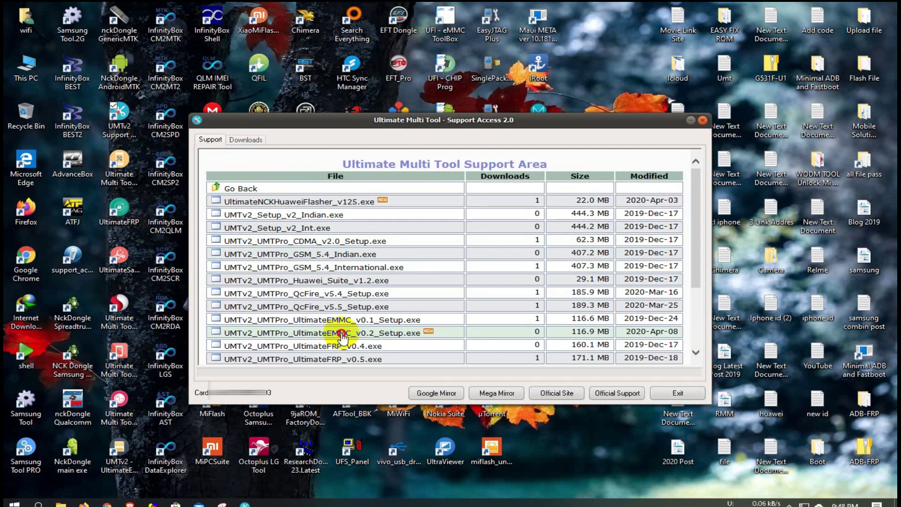
pyautogui.doubleClick(342, 333)
pyautogui.click(529, 295)
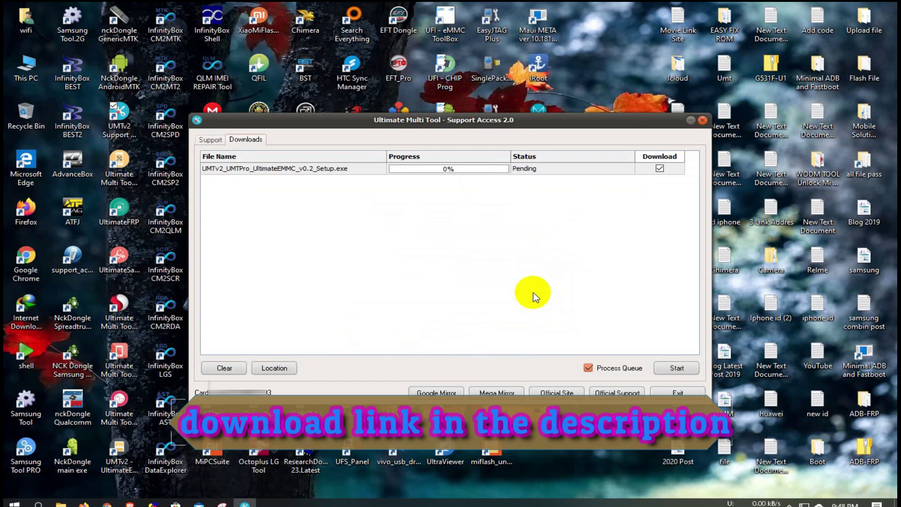
pyautogui.click(675, 368)
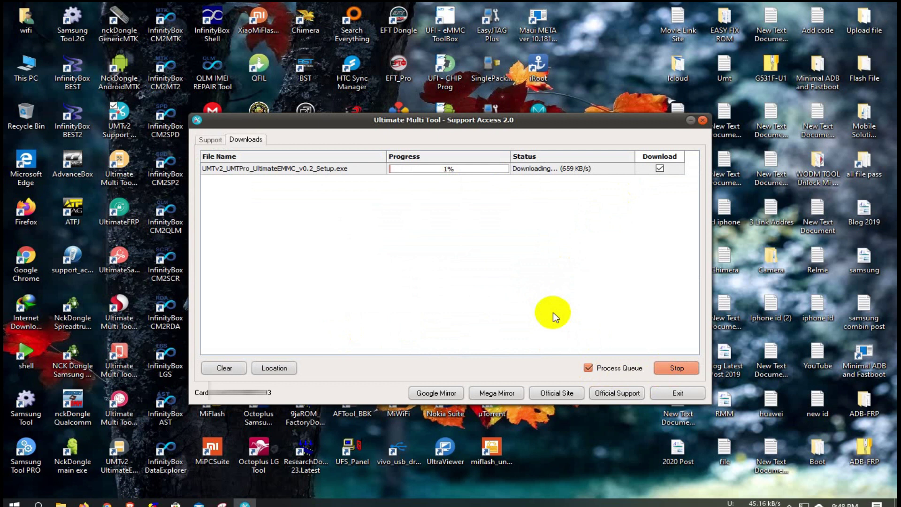
pyautogui.moveTo(492, 118); pyautogui.dragTo(513, 128)
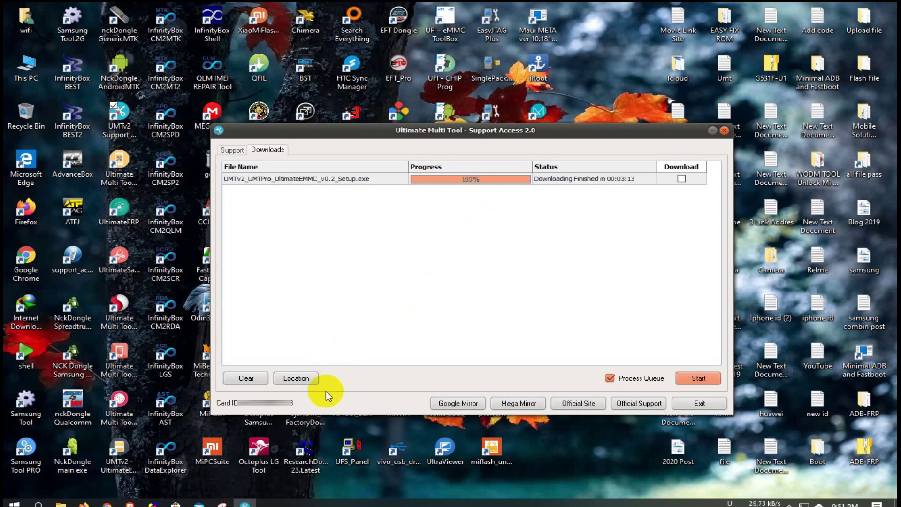
# Run the downloaded UltimateEMMC v0.2 setup from its download folder and accept the license agreement
pyautogui.click(306, 382)
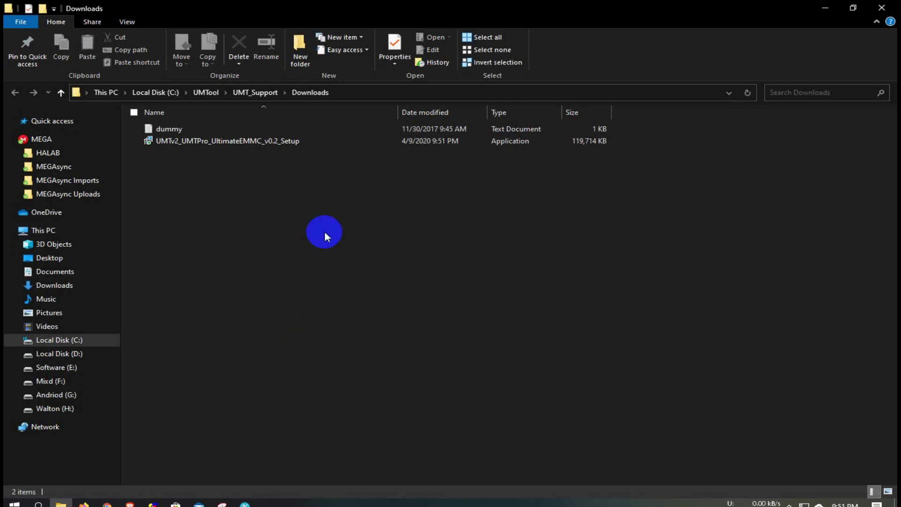
pyautogui.click(271, 144)
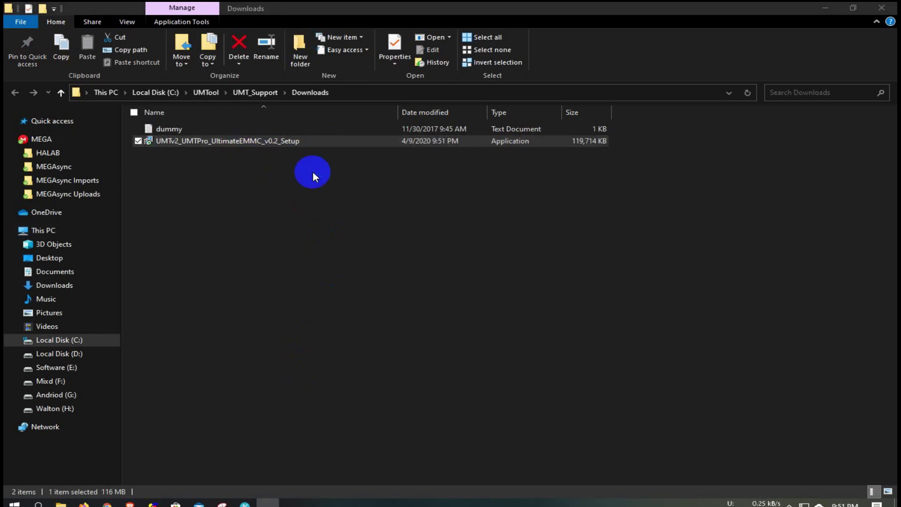
pyautogui.click(342, 313)
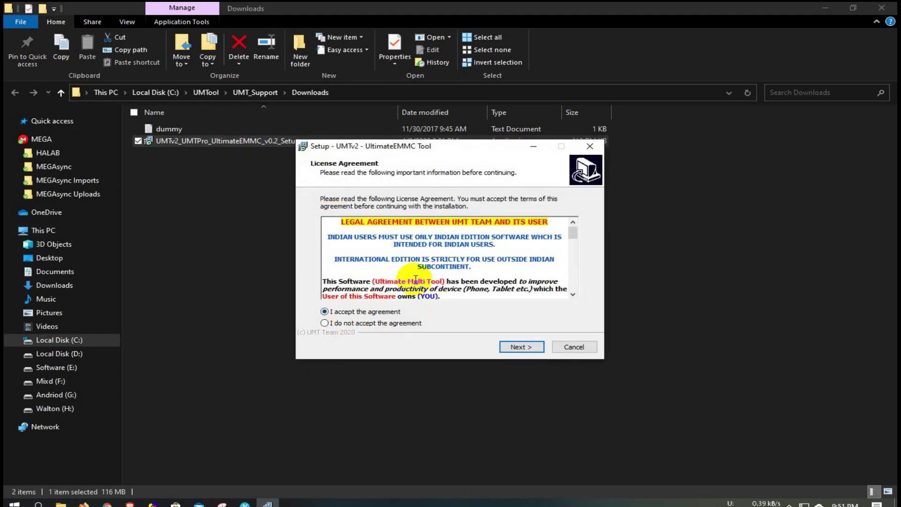
pyautogui.scroll(-6, 395, 254)
pyautogui.scroll(-5, 395, 254)
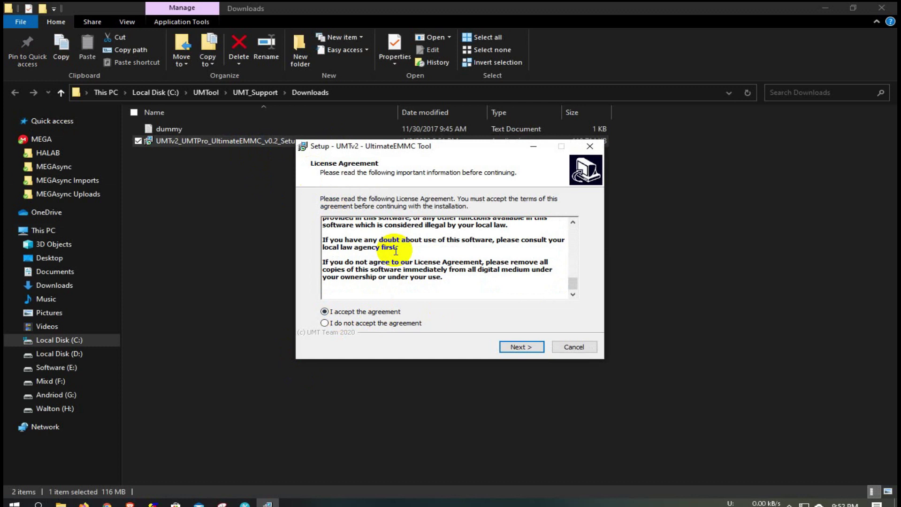
pyautogui.click(521, 347)
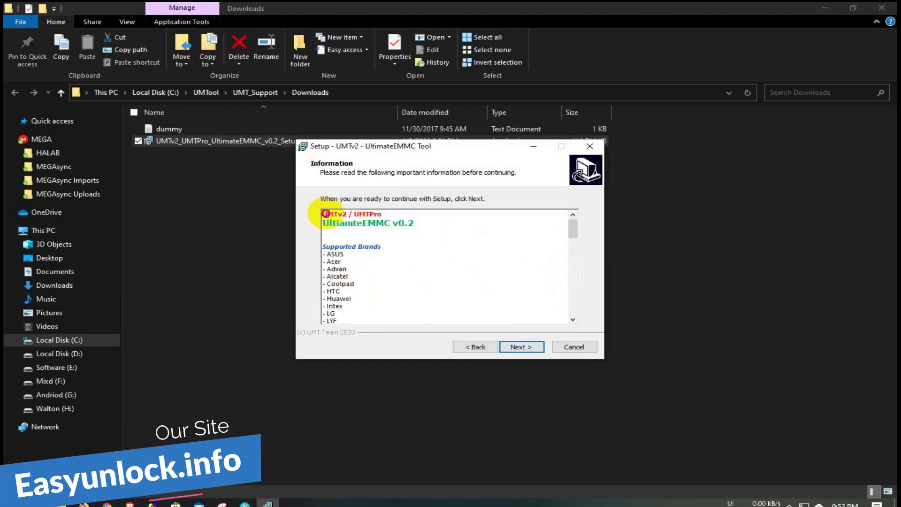
# Review the UltimateEMMC v0.2 supported brands in the setup information
pyautogui.moveTo(325, 213); pyautogui.dragTo(408, 219)
pyautogui.click(388, 261)
pyautogui.scroll(-2, 374, 269)
pyautogui.moveTo(327, 226)
pyautogui.mouseDown()
pyautogui.moveTo(331, 214)
pyautogui.moveTo(324, 224)
pyautogui.mouseUp()
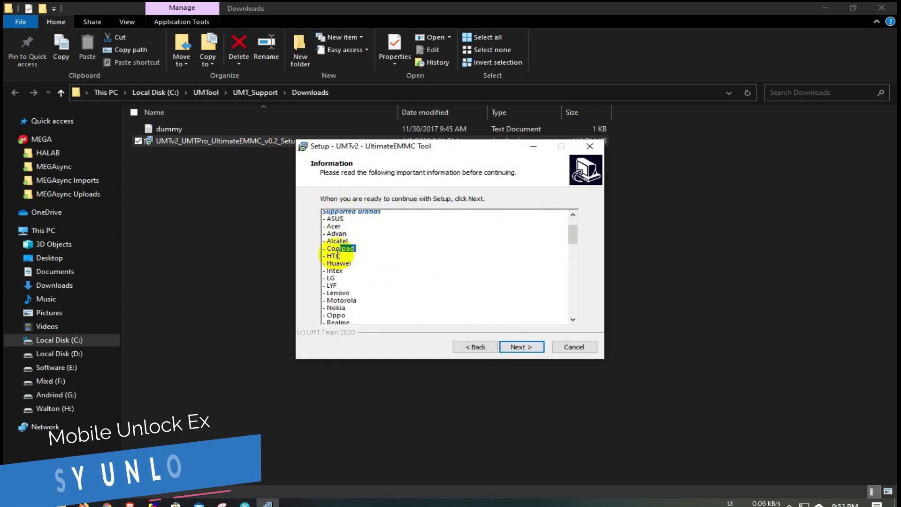
pyautogui.scroll(-1, 331, 243)
pyautogui.scroll(-2, 352, 255)
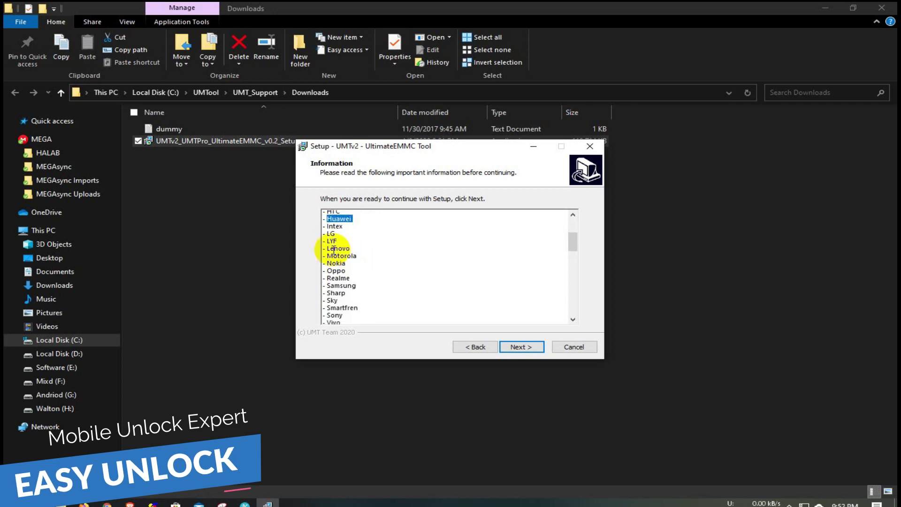
pyautogui.moveTo(332, 245); pyautogui.dragTo(420, 295)
pyautogui.click(378, 278)
pyautogui.scroll(-4, 352, 277)
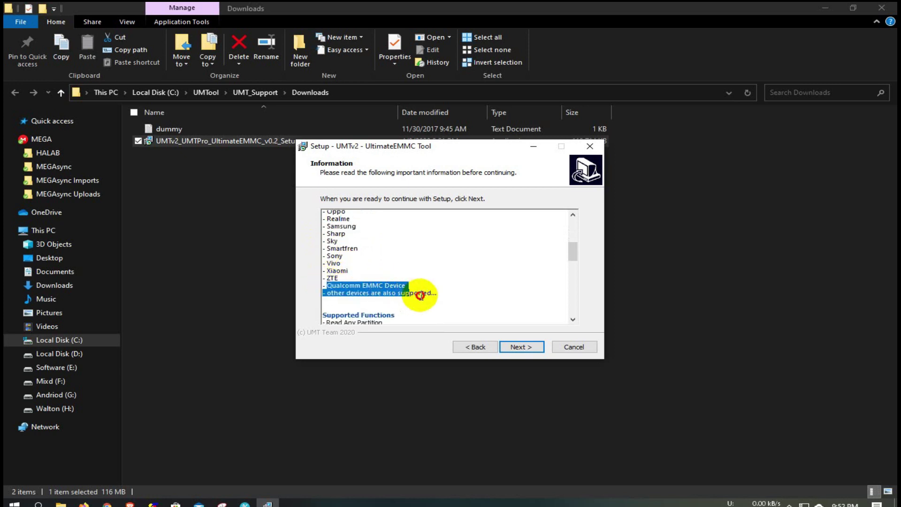
pyautogui.click(450, 296)
pyautogui.scroll(-3, 366, 262)
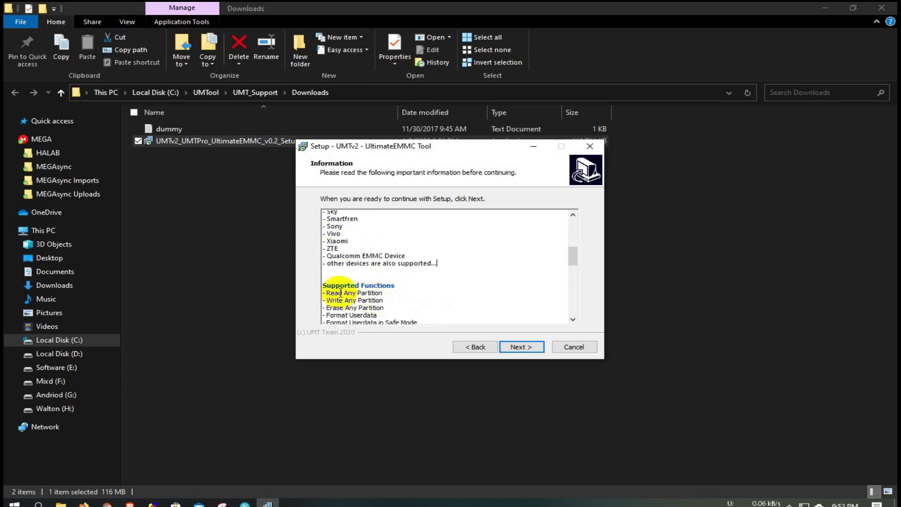
# Examine the supported functions in the setup information, from partition operations to full firmware flashing
pyautogui.moveTo(325, 254); pyautogui.dragTo(390, 325)
pyautogui.click(319, 269)
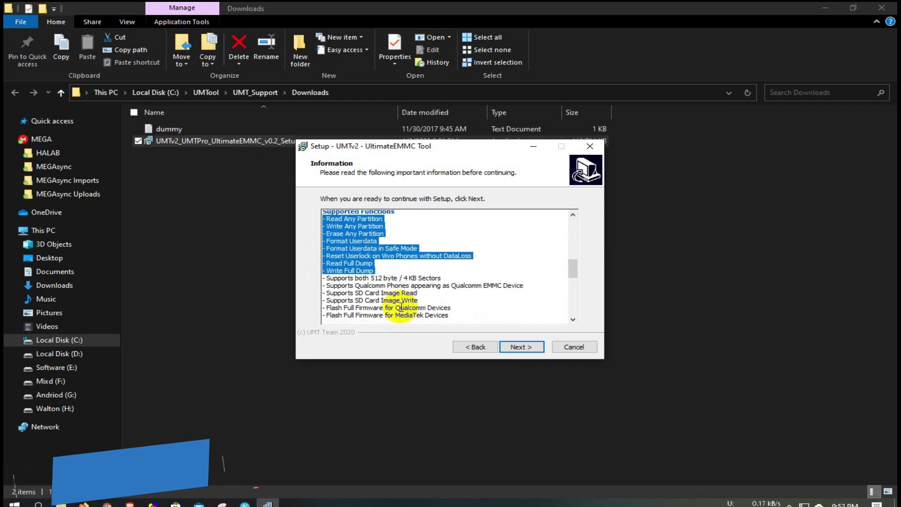
pyautogui.click(357, 281)
pyautogui.scroll(-2, 356, 282)
pyautogui.moveTo(330, 247); pyautogui.dragTo(435, 247)
pyautogui.click(438, 259)
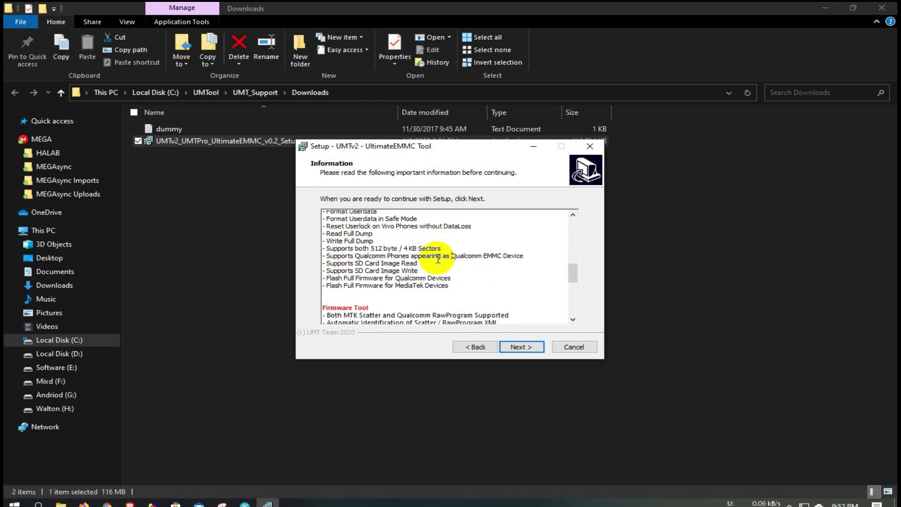
pyautogui.moveTo(324, 251); pyautogui.dragTo(420, 285)
pyautogui.click(478, 291)
# Read the release notes on the Firmware Tool, Sign to Unsigned, Partition Tool and Common sections through to the end
pyautogui.scroll(-3, 478, 292)
pyautogui.moveTo(330, 263); pyautogui.dragTo(410, 304)
pyautogui.click(460, 301)
pyautogui.scroll(-3, 463, 304)
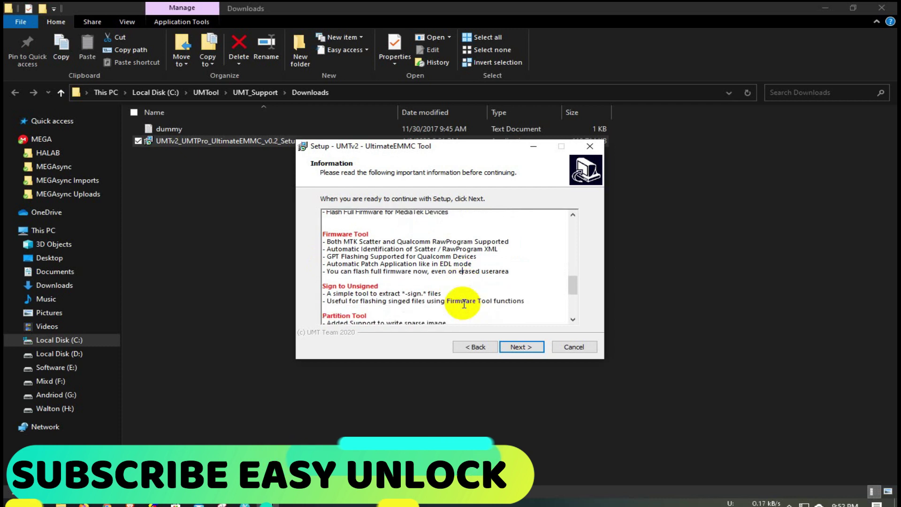
pyautogui.scroll(1, 464, 303)
pyautogui.scroll(-4, 464, 303)
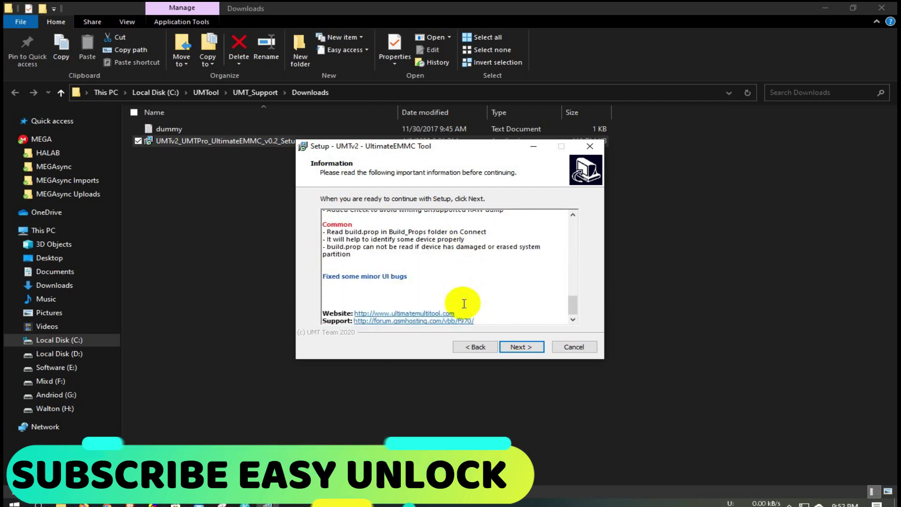
pyautogui.scroll(1, 450, 291)
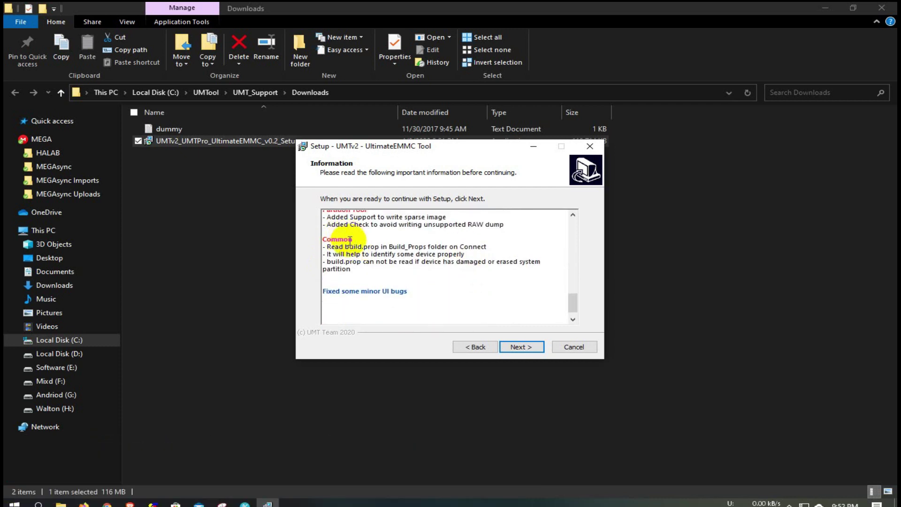
pyautogui.scroll(-1, 405, 317)
# Install UMTv2 - UltimateEMMC Tool with both the desktop and Quick Launch shortcuts enabled
pyautogui.click(515, 347)
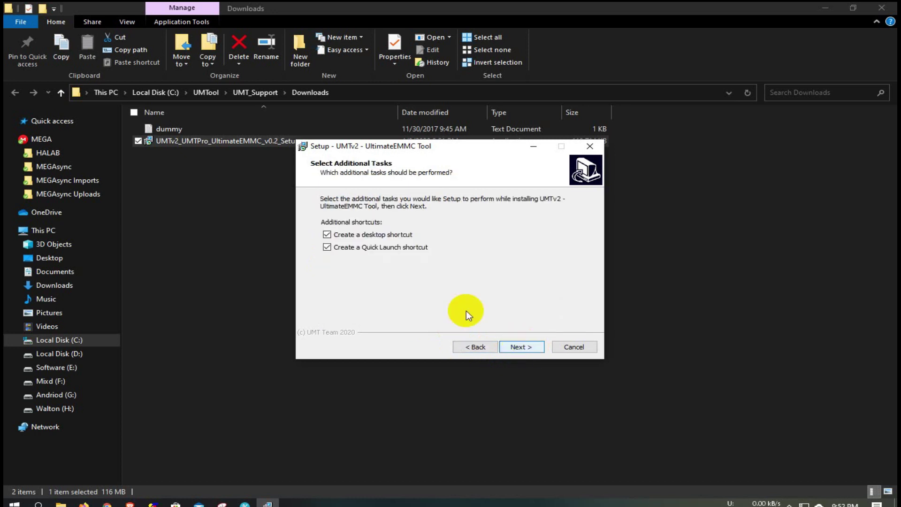
pyautogui.click(519, 347)
pyautogui.click(512, 346)
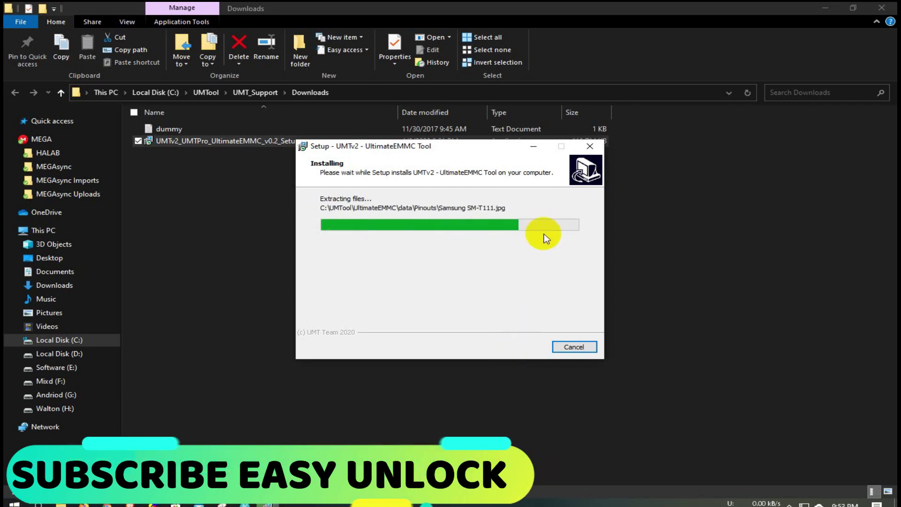
# Minimize the Downloads folder window and close Support Access 2.0 while the installation runs
pyautogui.click(824, 8)
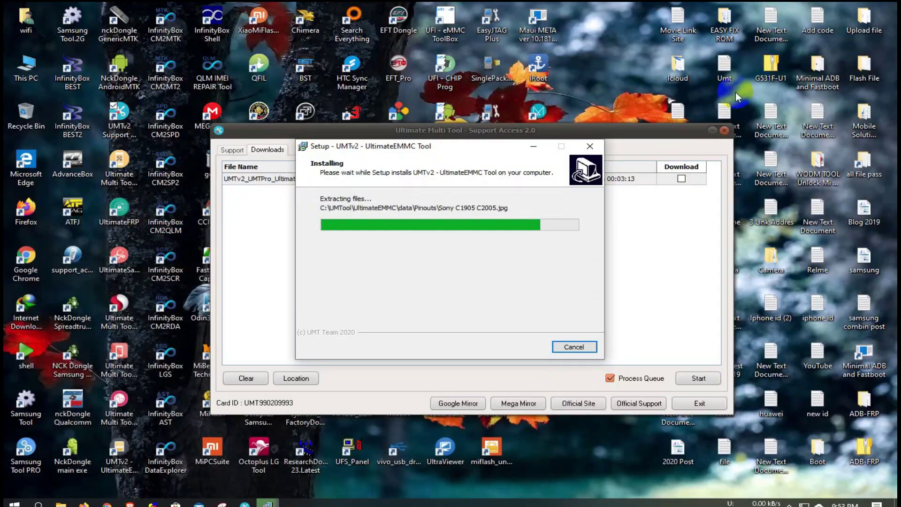
pyautogui.click(669, 134)
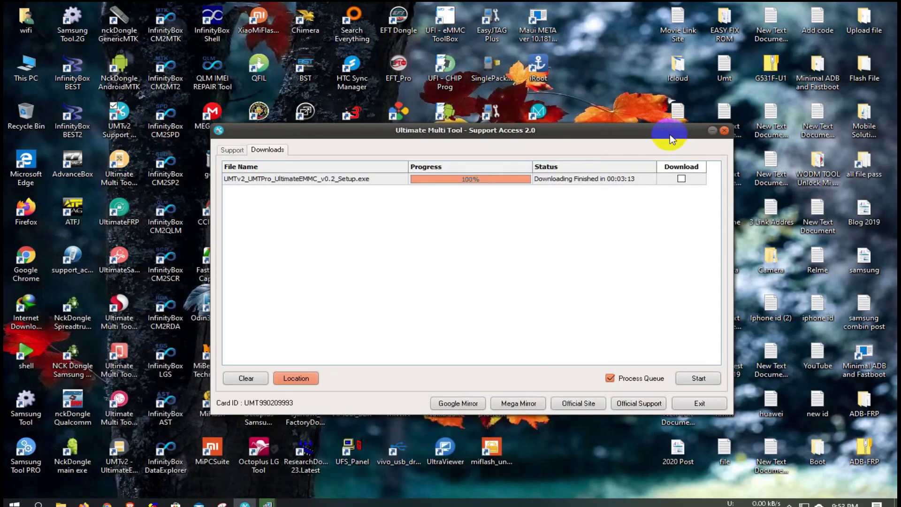
pyautogui.click(725, 131)
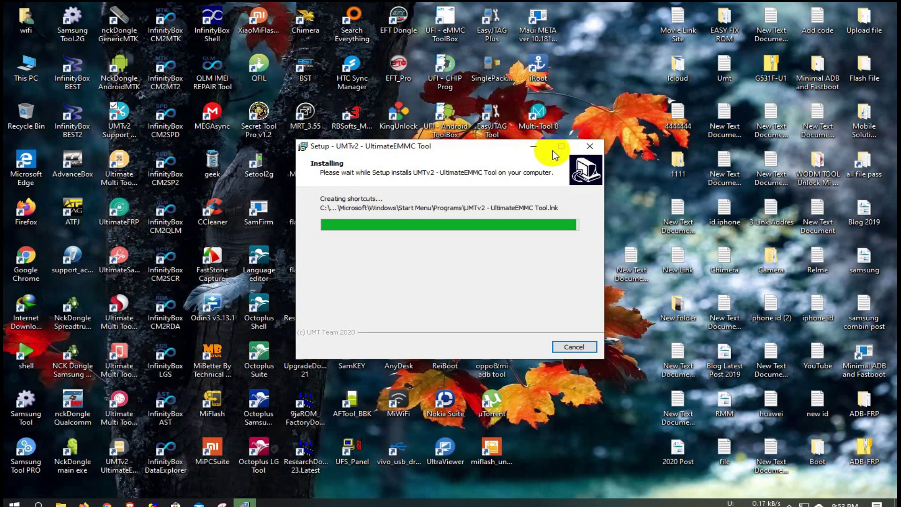
# Review the post-installation information on supported brands, functions and the Firmware Tool
pyautogui.scroll(-13, 444, 284)
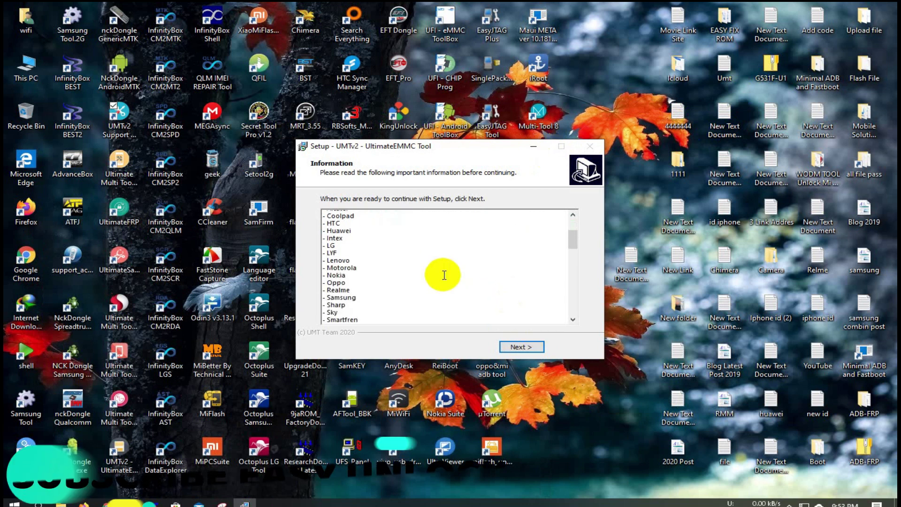
pyautogui.scroll(2, 441, 260)
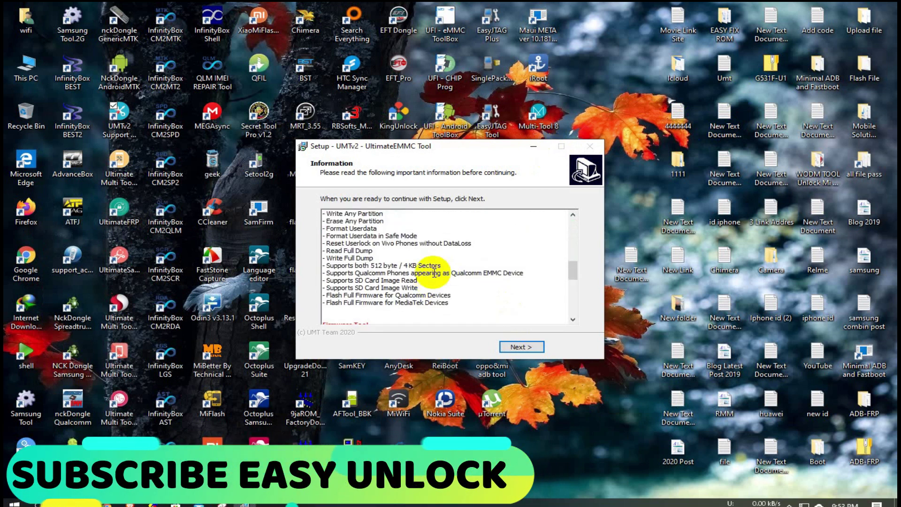
pyautogui.moveTo(328, 233); pyautogui.dragTo(422, 246)
pyautogui.scroll(-1, 425, 281)
pyautogui.scroll(-1, 425, 283)
pyautogui.click(318, 231)
pyautogui.moveTo(328, 226); pyautogui.dragTo(411, 238)
pyautogui.click(368, 268)
pyautogui.scroll(-5, 412, 282)
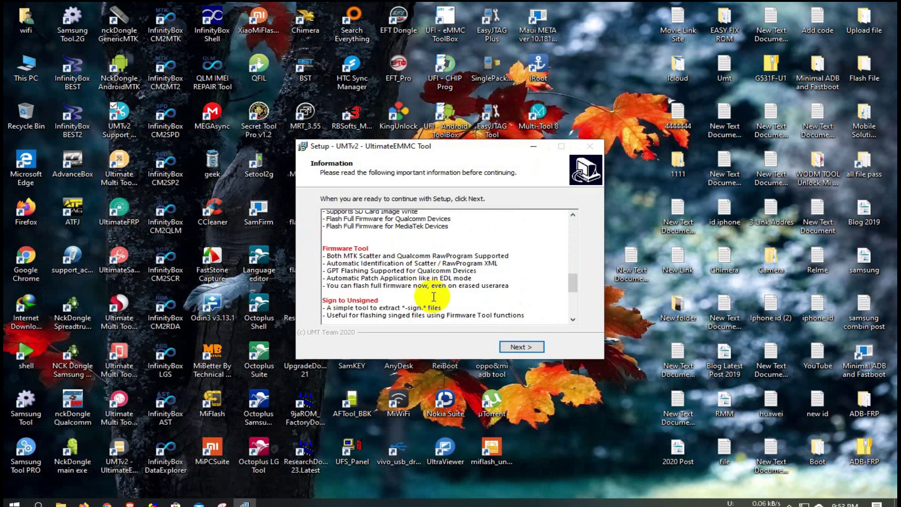
# Finish the setup wizard with Launch UltimateEMMC v0.2 enabled, and refresh the desktop
pyautogui.click(521, 347)
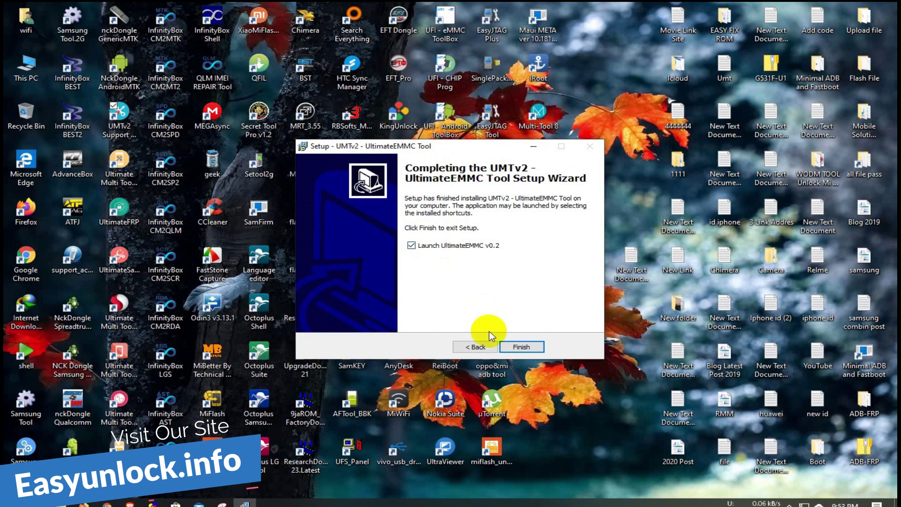
pyautogui.click(521, 347)
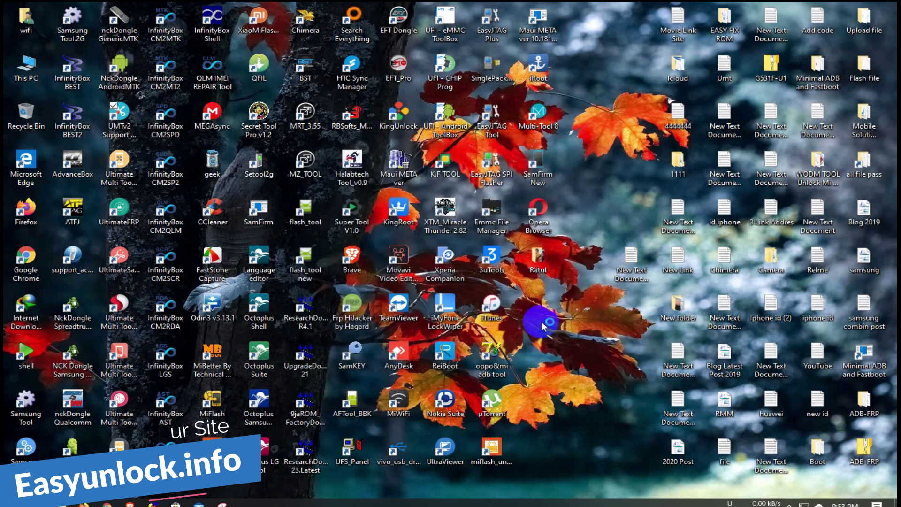
pyautogui.rightClick(572, 329)
pyautogui.click(594, 357)
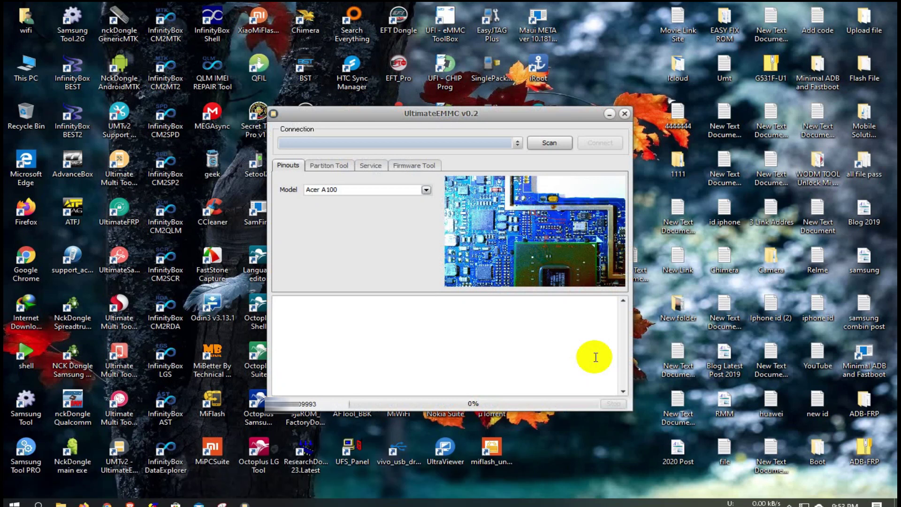
# Look through the supported pinout models and select Realme 3 Pro MX1851 to view its board image
pyautogui.click(425, 190)
pyautogui.scroll(-4, 361, 272)
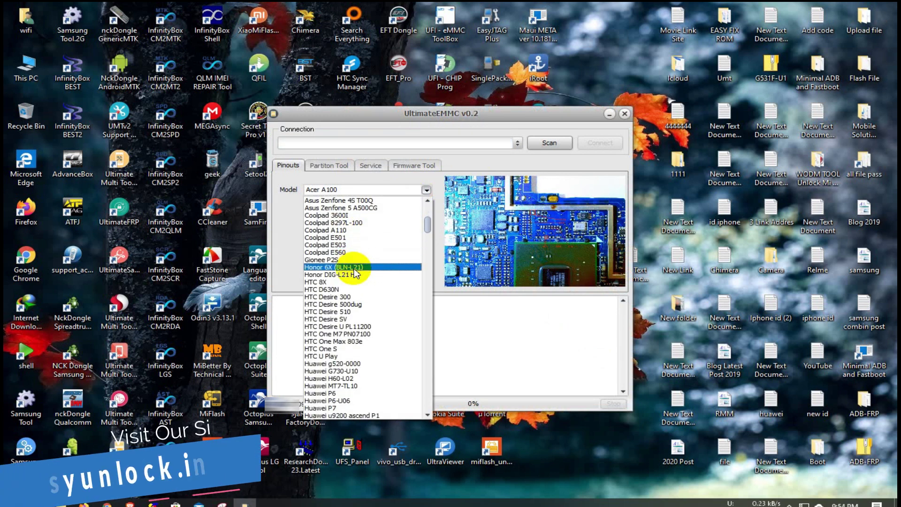
pyautogui.scroll(-3, 347, 291)
pyautogui.scroll(-5, 335, 322)
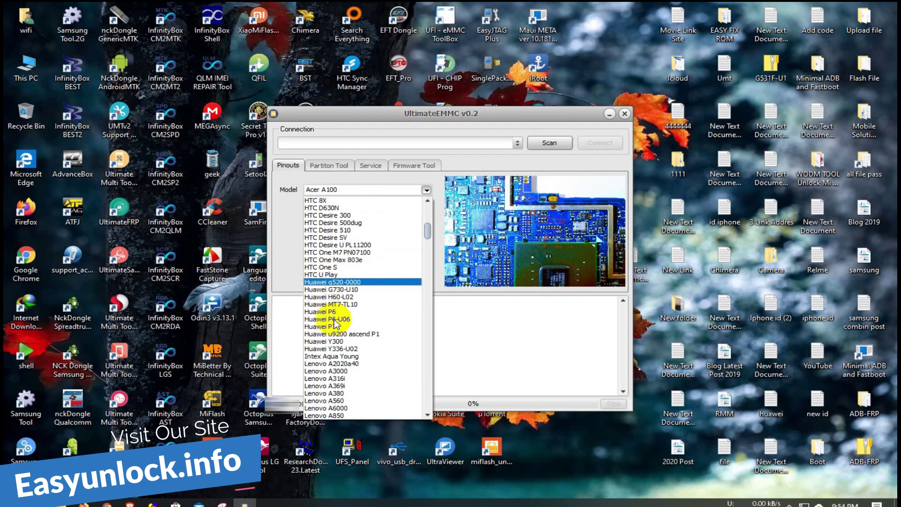
pyautogui.scroll(-10, 334, 322)
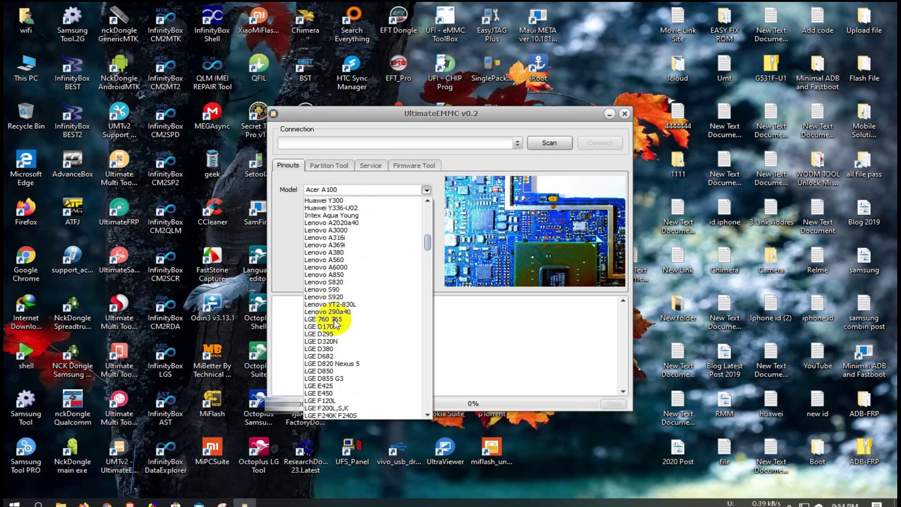
pyautogui.scroll(-6, 335, 322)
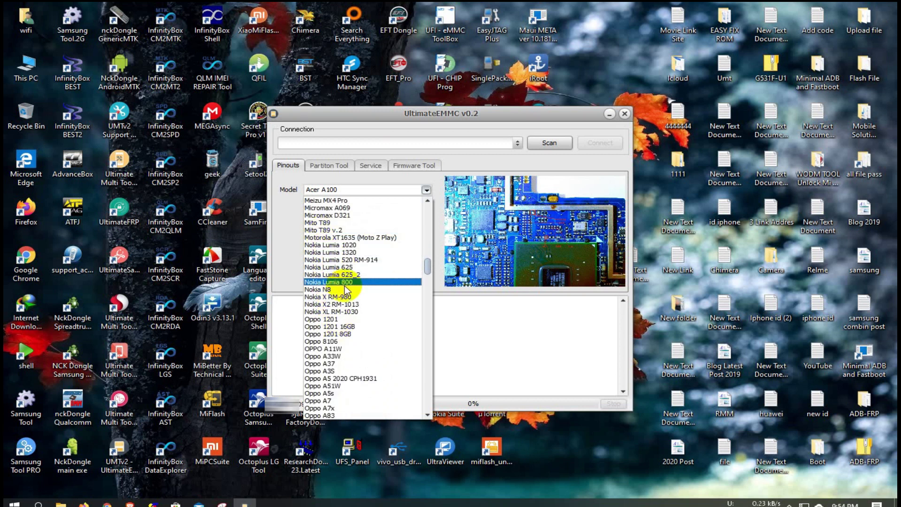
pyautogui.scroll(-3, 348, 292)
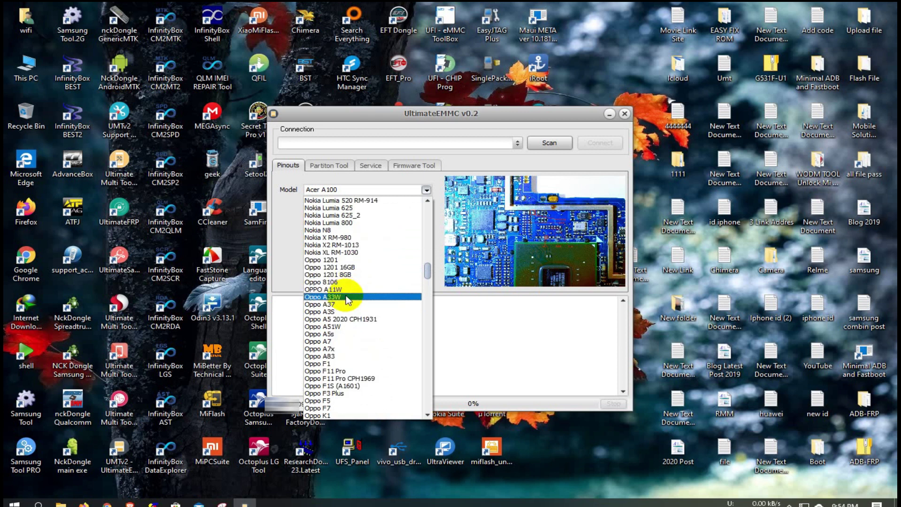
pyautogui.scroll(-1, 328, 296)
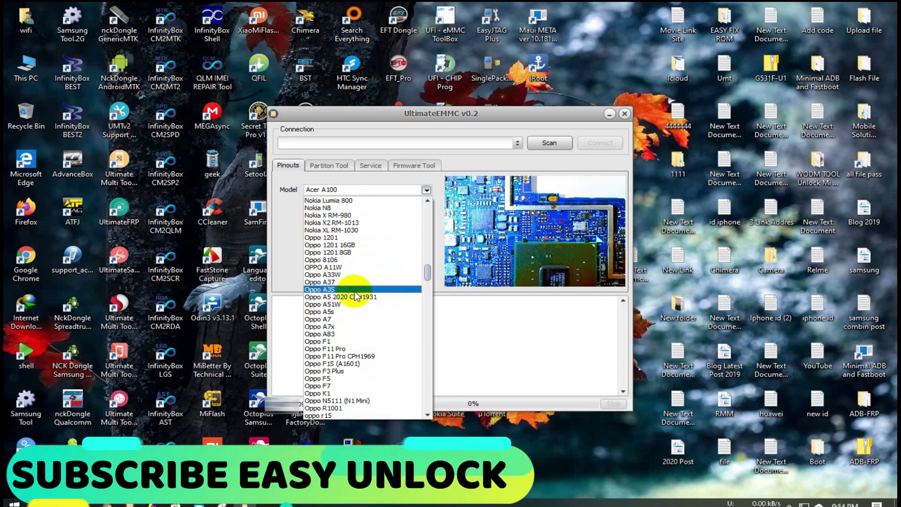
pyautogui.scroll(-2, 329, 347)
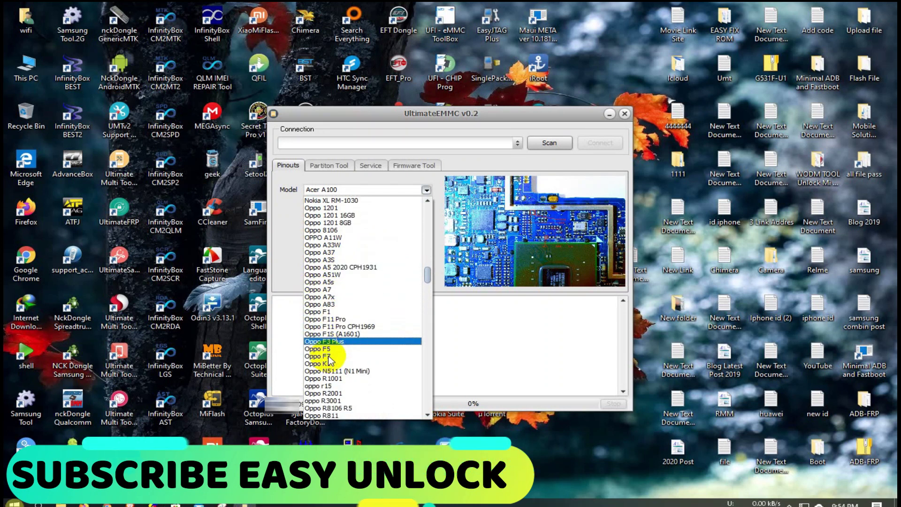
pyautogui.scroll(-4, 329, 352)
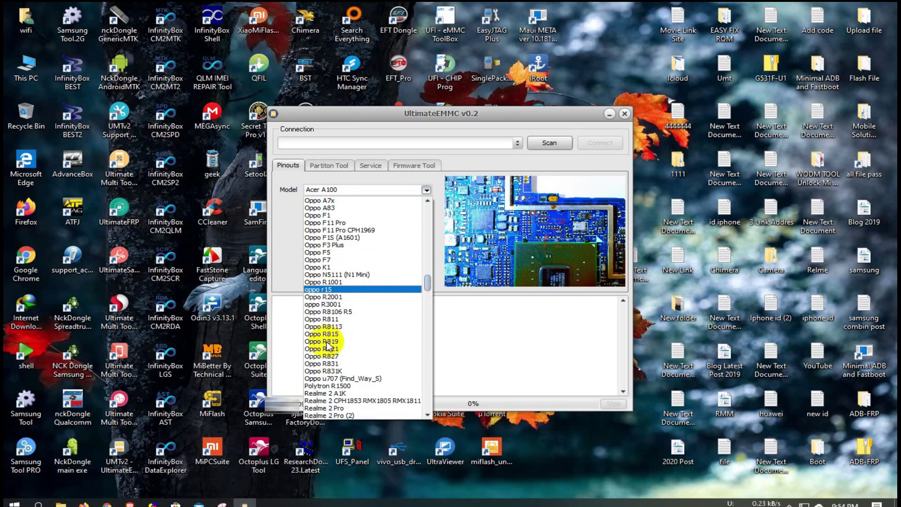
pyautogui.scroll(-4, 328, 334)
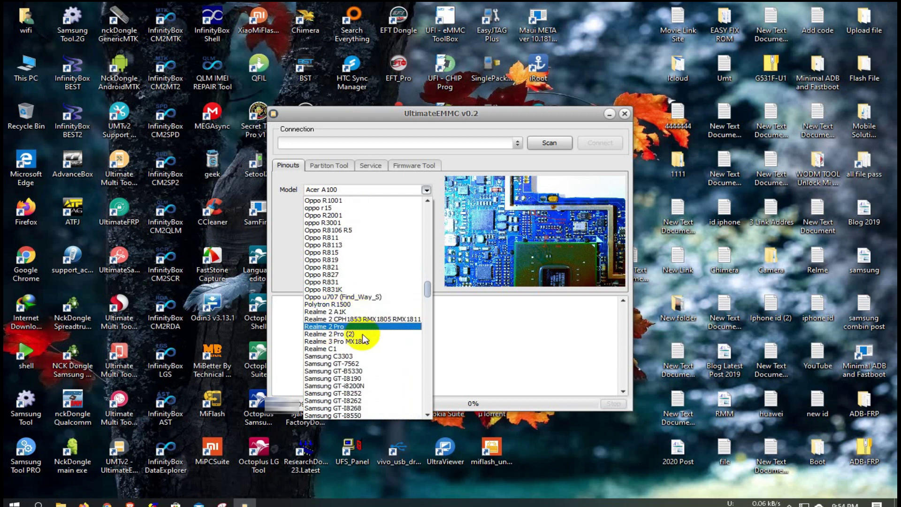
pyautogui.scroll(-5, 366, 341)
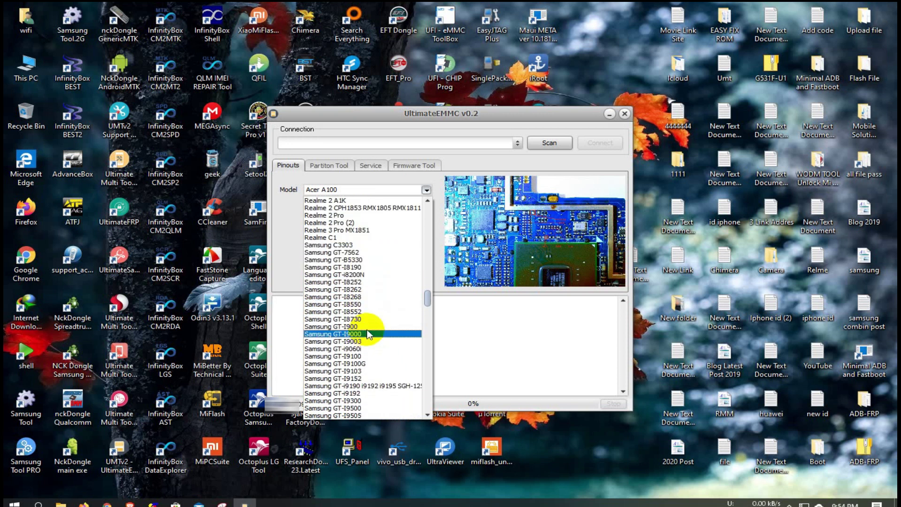
pyautogui.scroll(2, 356, 272)
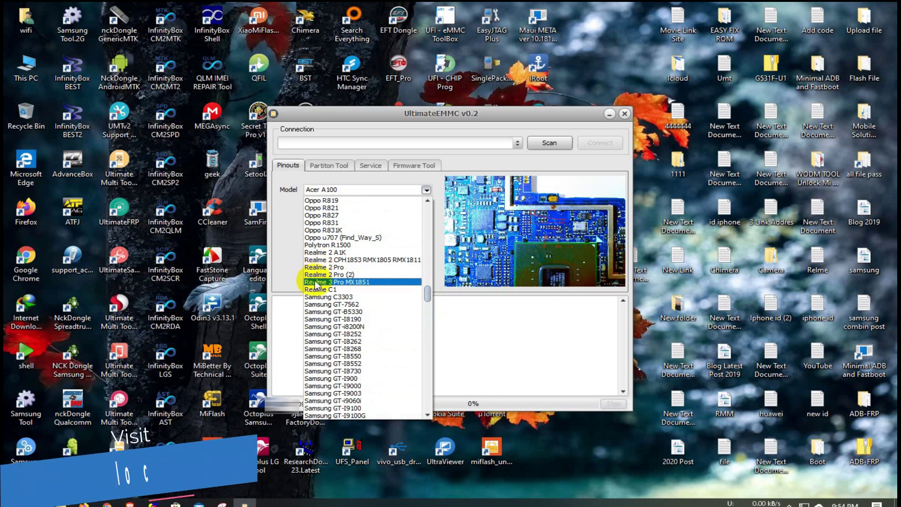
pyautogui.click(314, 282)
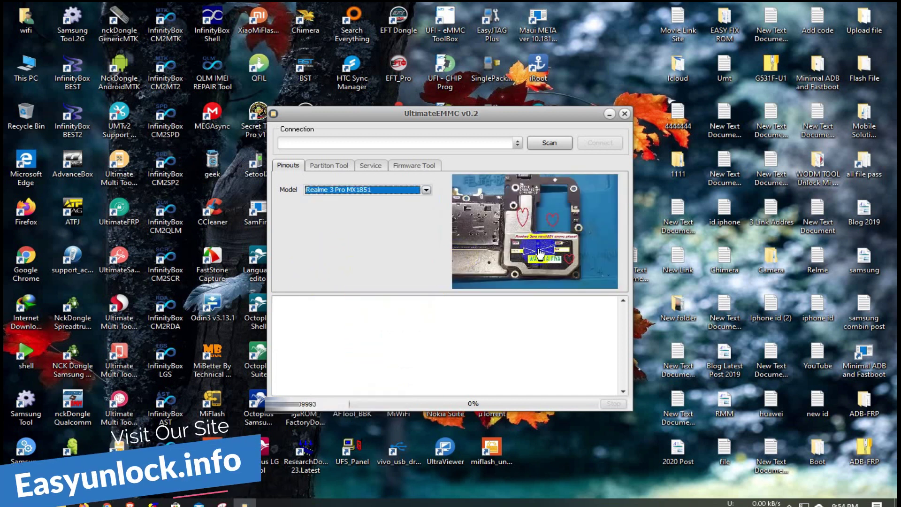
# Switch the pinout model to Realme 2 Pro (2), view its ISP pinout image at full size and close it
pyautogui.click(346, 190)
pyautogui.click(334, 201)
pyautogui.click(343, 191)
pyautogui.scroll(1, 347, 203)
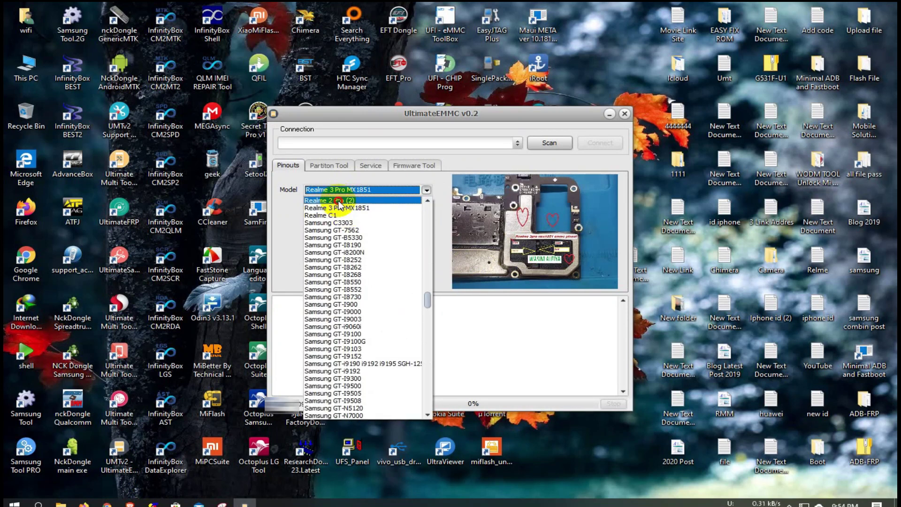
pyautogui.click(340, 205)
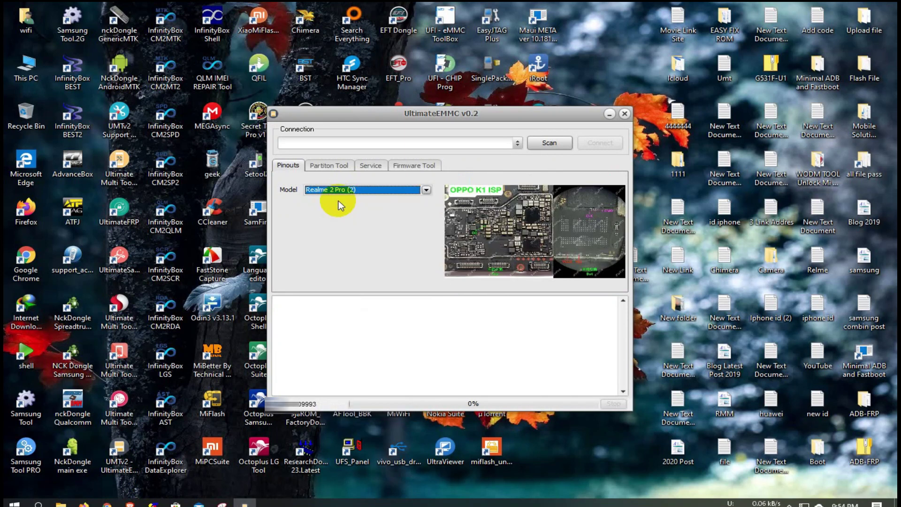
pyautogui.click(498, 230)
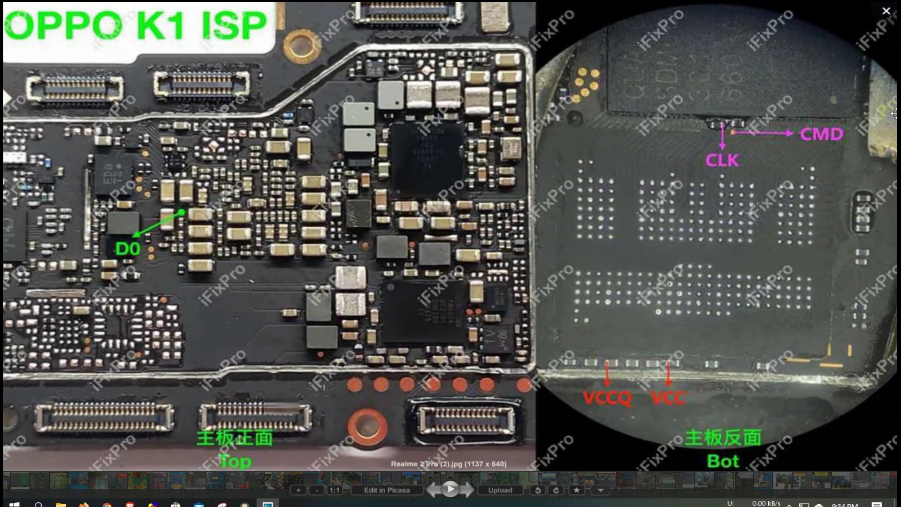
pyautogui.press('Escape')
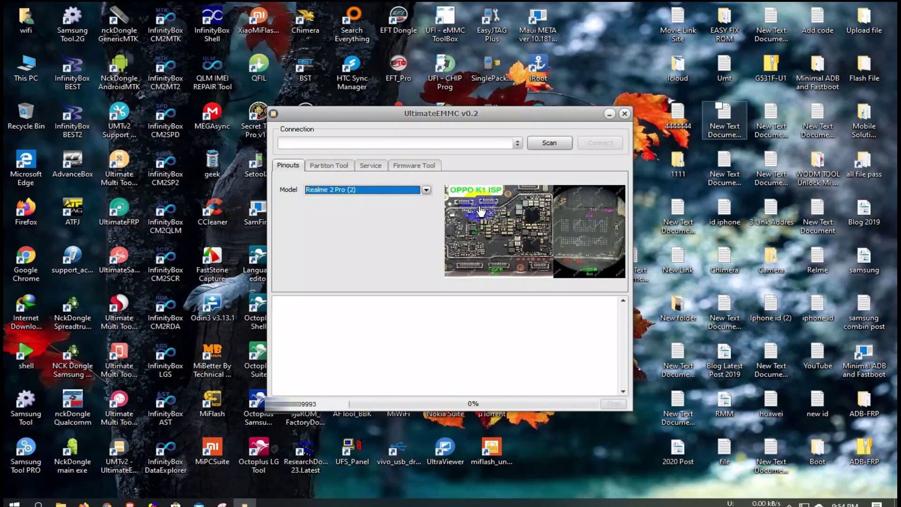
# Review the functions offered by the Partition Tool, the Service section and the Firmware Tool
pyautogui.click(347, 164)
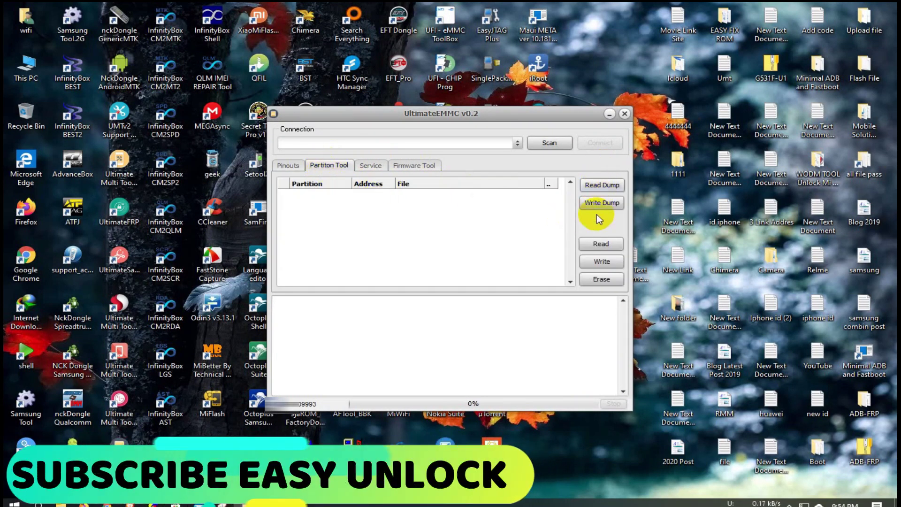
pyautogui.click(377, 166)
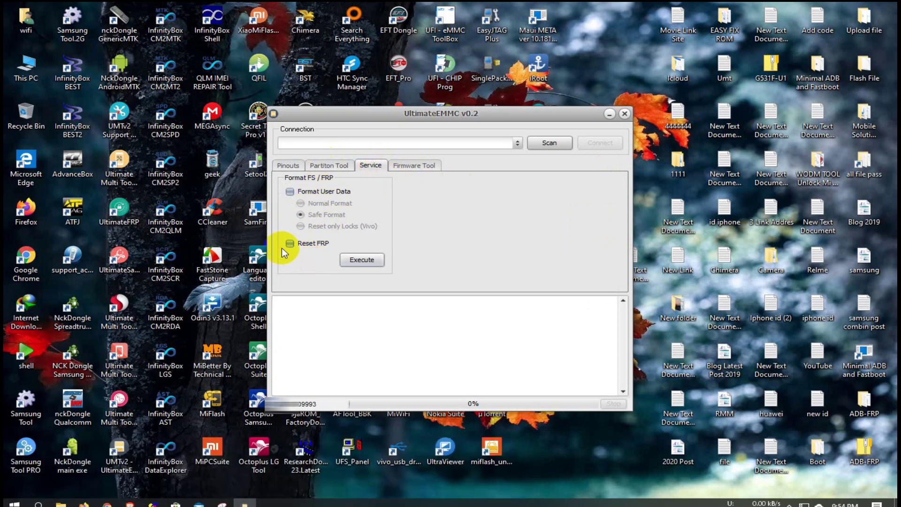
pyautogui.click(426, 167)
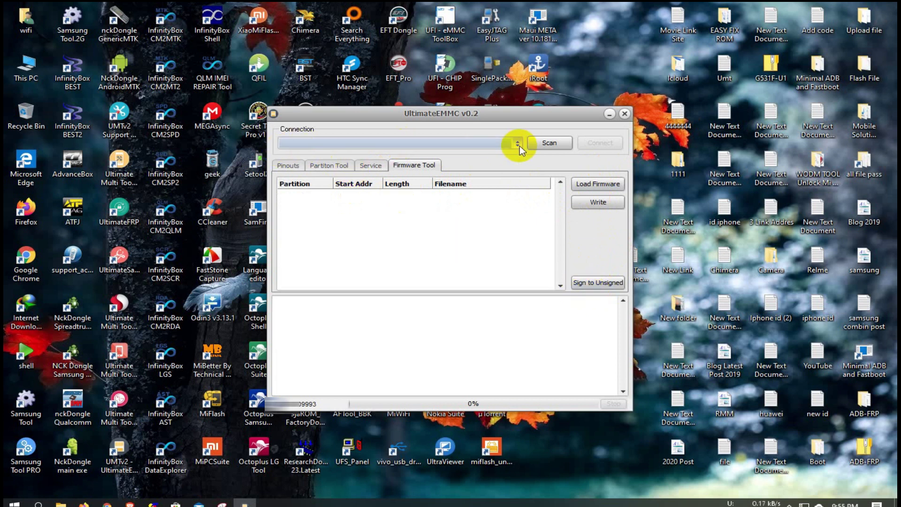
# Return to the pinouts and select Oppo A3S as the model
pyautogui.click(288, 165)
pyautogui.click(348, 189)
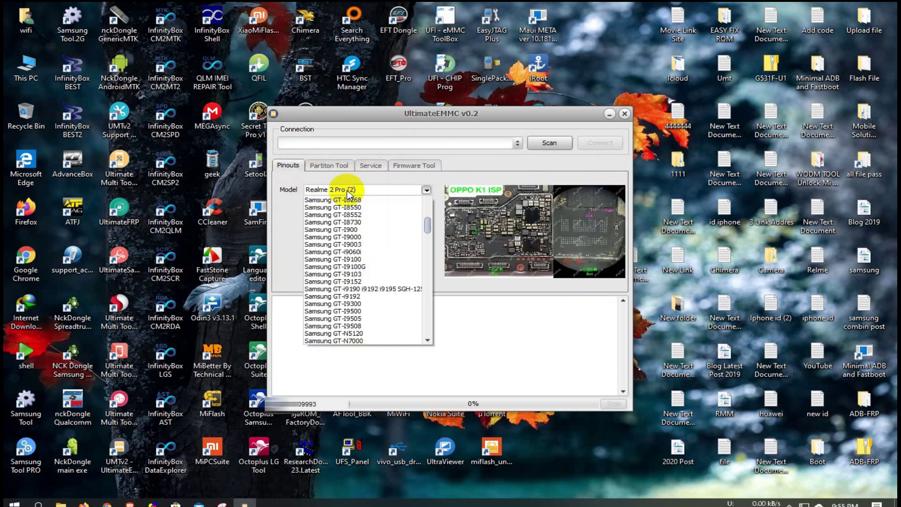
pyautogui.scroll(6, 348, 195)
pyautogui.scroll(5, 347, 193)
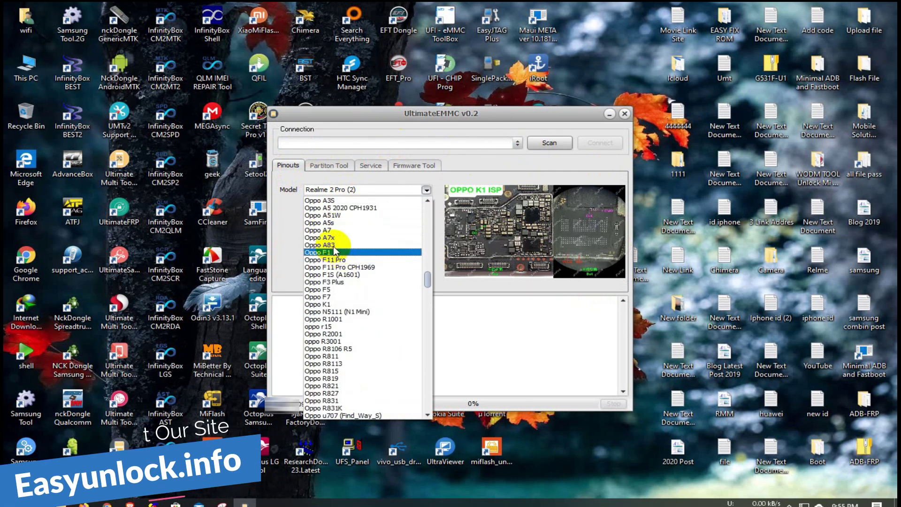
pyautogui.click(326, 201)
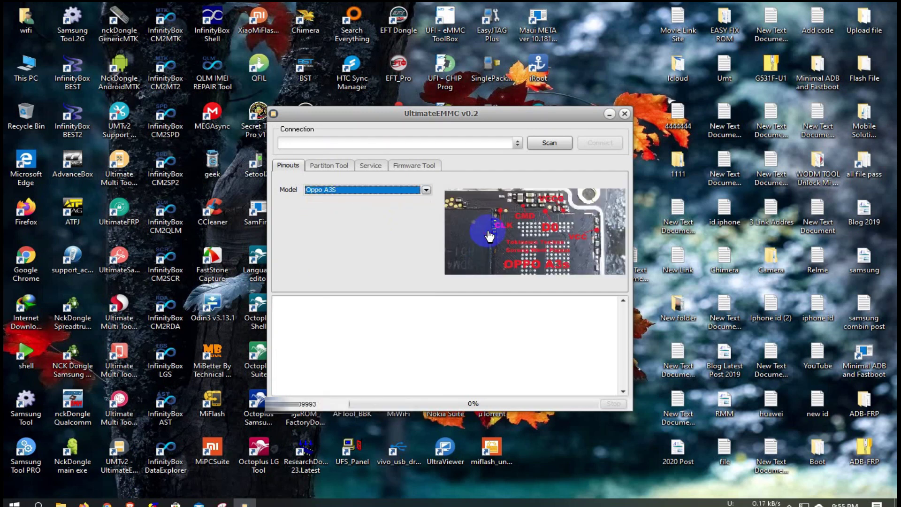
# Examine the Oppo A3S test points in the full-size pinout image, then close the image viewer
pyautogui.click(489, 236)
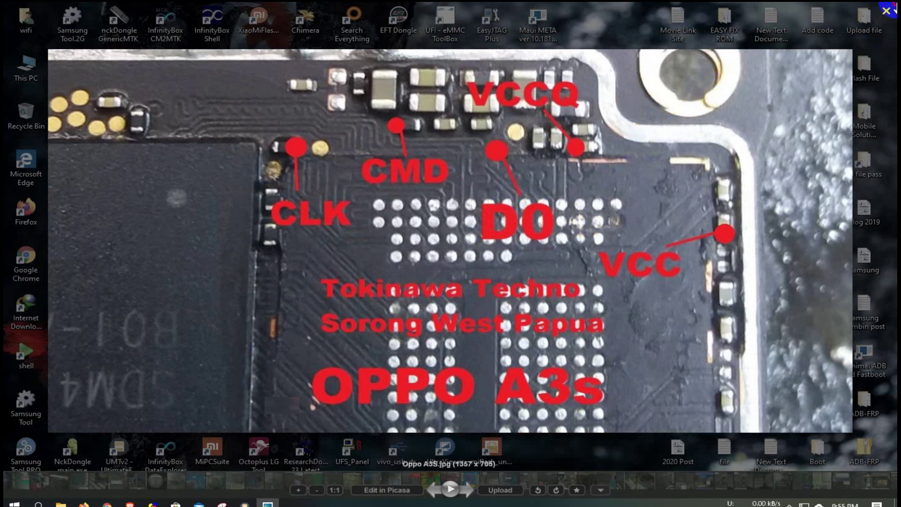
pyautogui.click(886, 10)
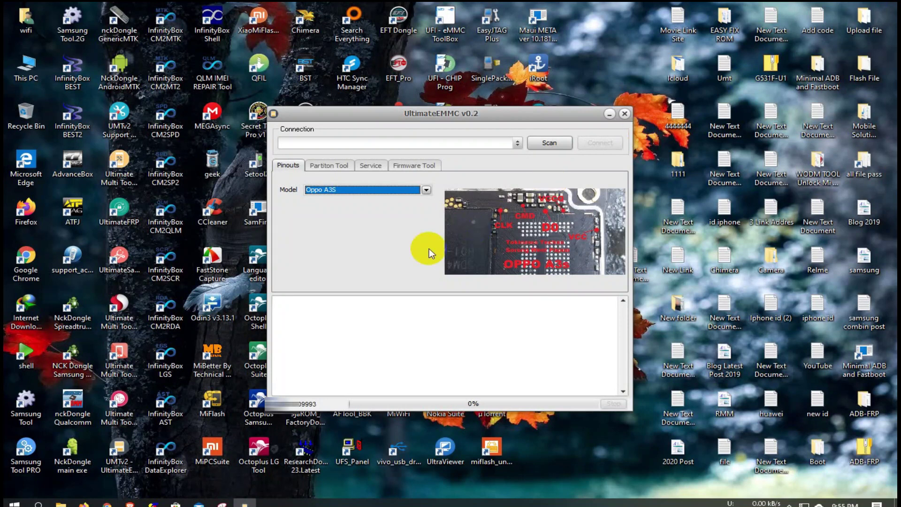
pyautogui.click(551, 260)
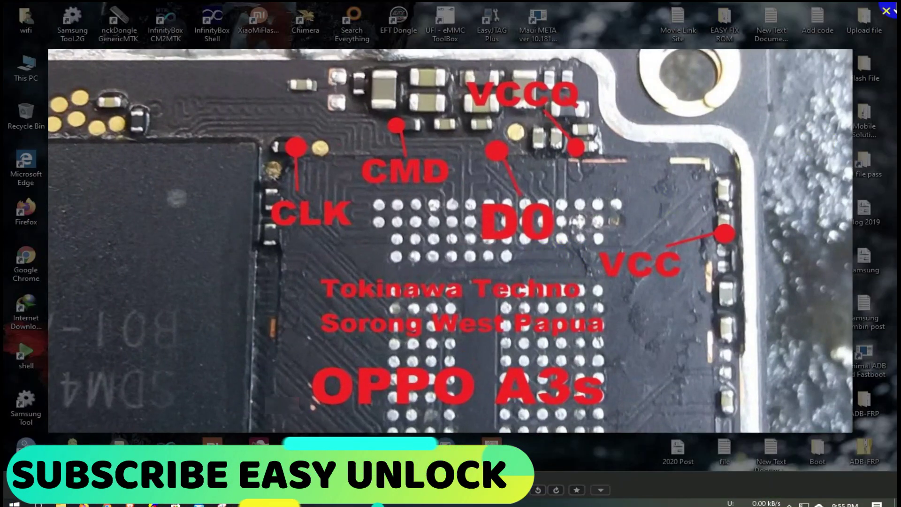
pyautogui.click(595, 243)
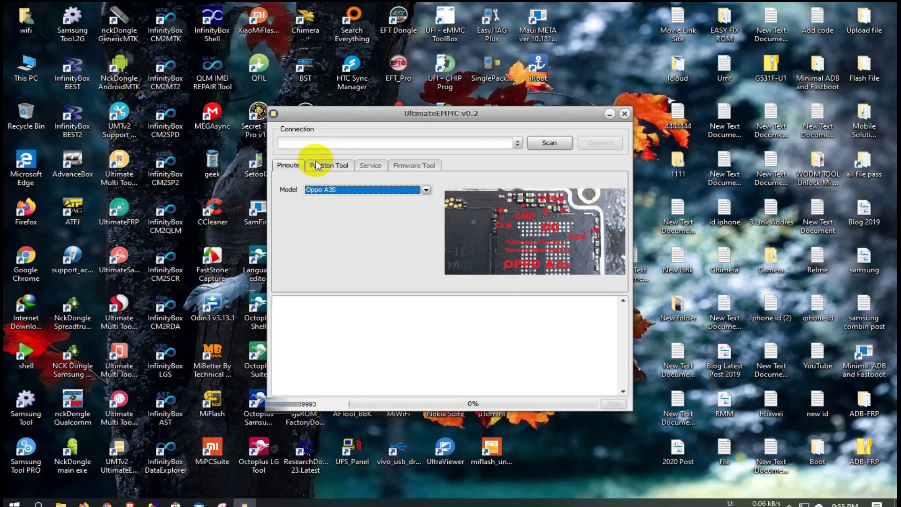